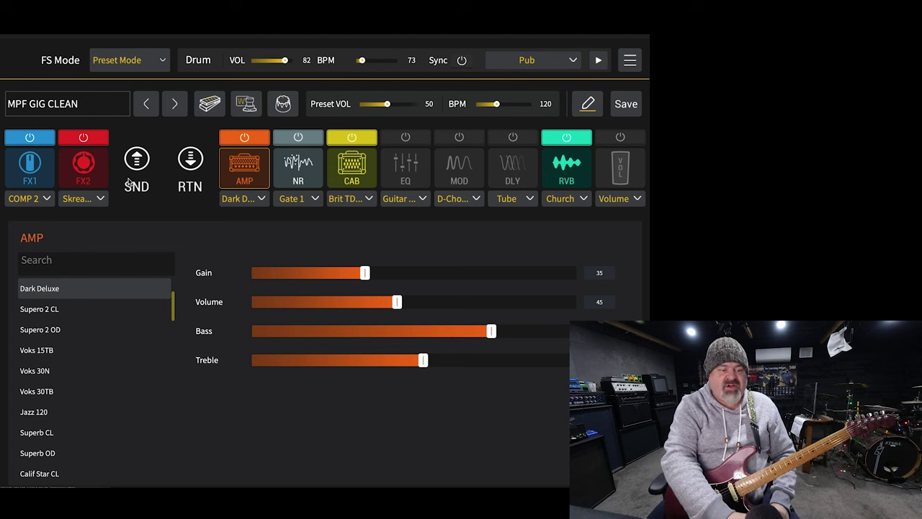
# - Bypass the FX2 drive, the FX1 compressor and the Gate 1 noise reduction
pyautogui.click(84, 138)
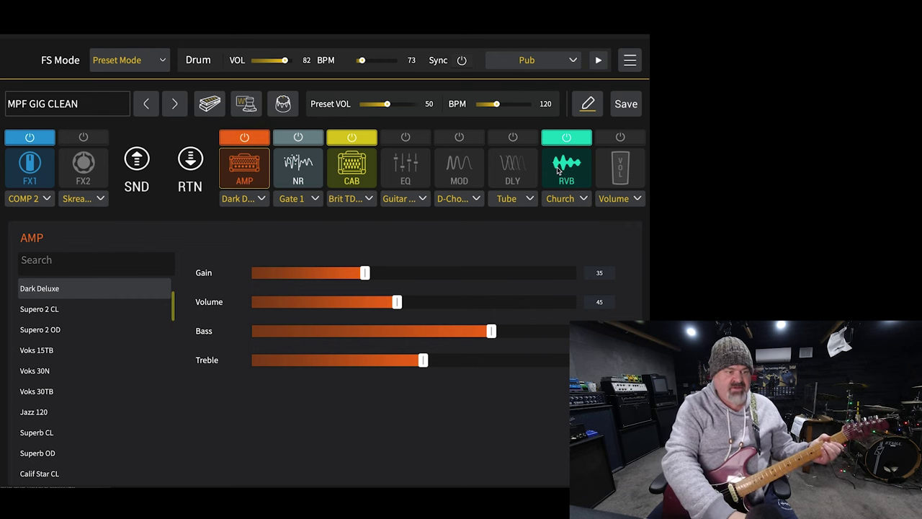
pyautogui.click(29, 165)
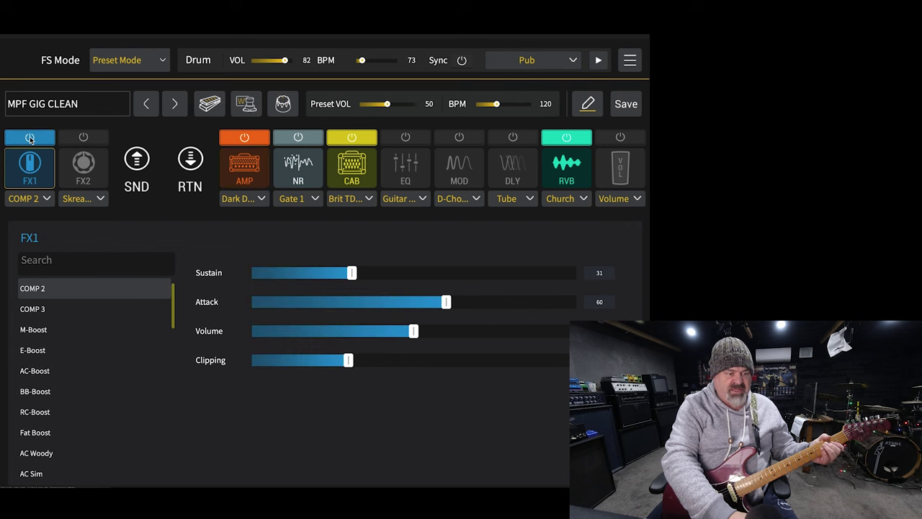
pyautogui.click(29, 138)
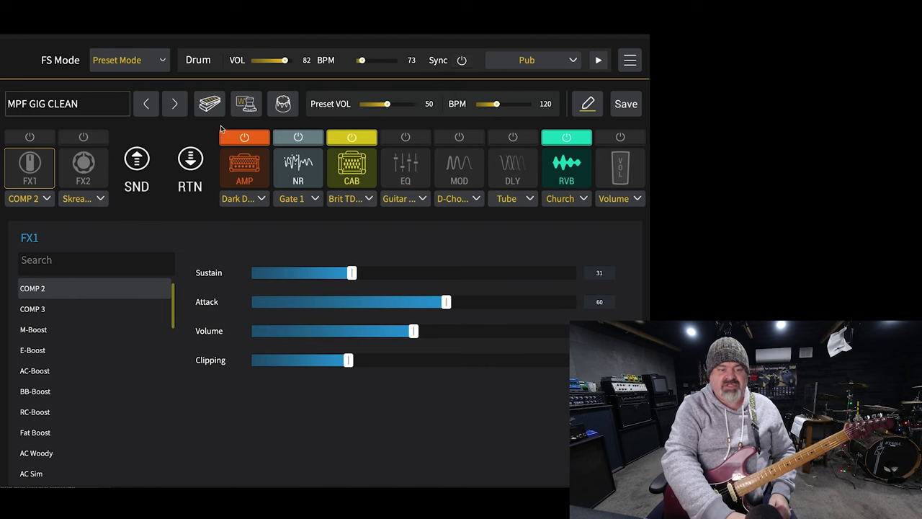
pyautogui.click(296, 141)
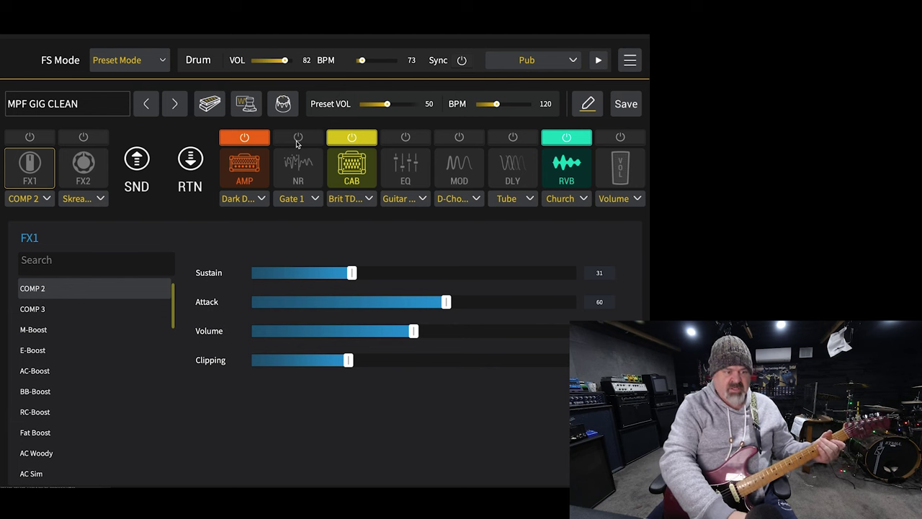
# - Re-enable the FX2 Skreamer drive (Gain 40, Tone 70), briefly bypassing it to compare
pyautogui.click(84, 179)
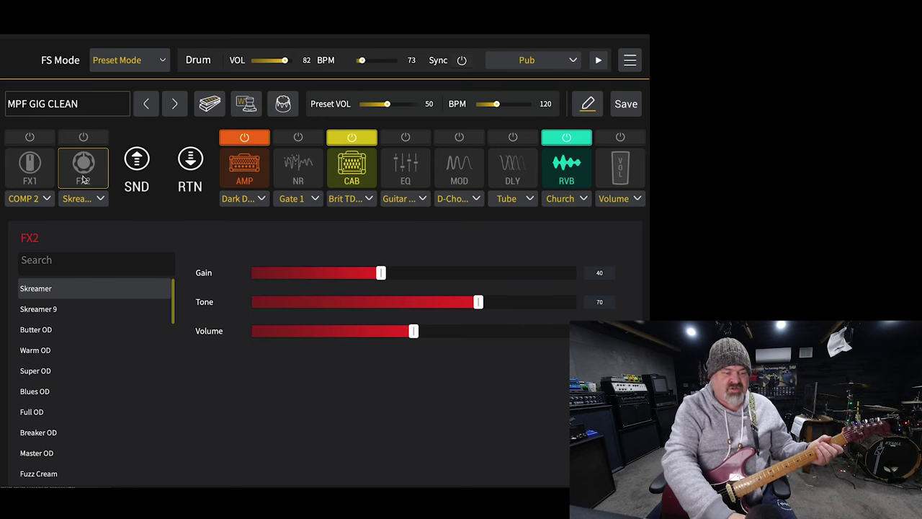
pyautogui.click(84, 138)
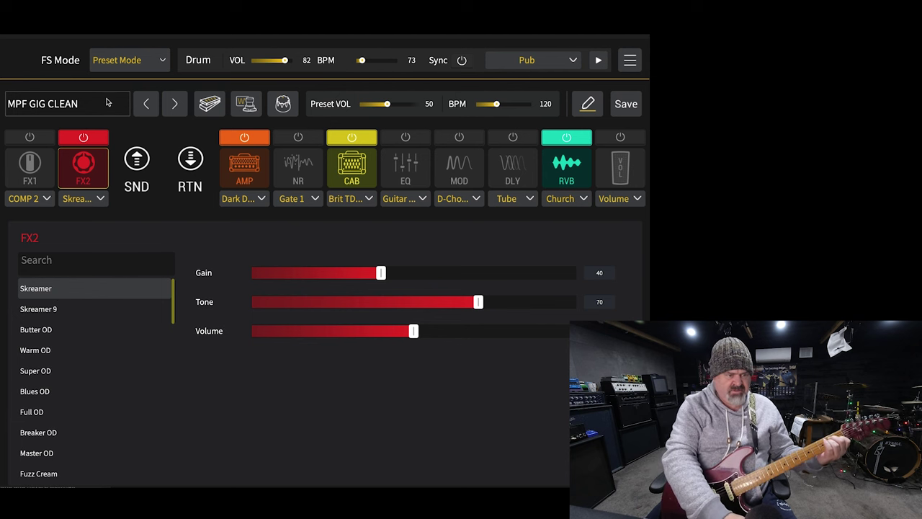
pyautogui.click(90, 138)
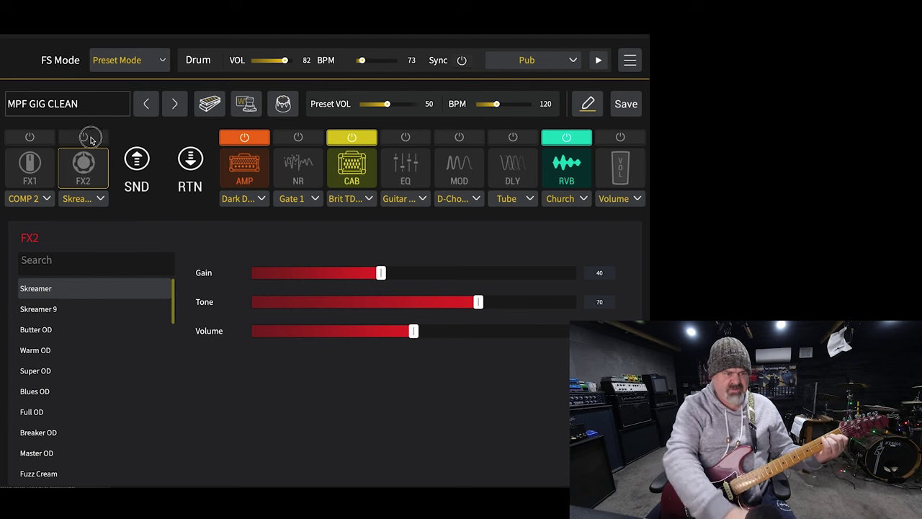
pyautogui.click(90, 138)
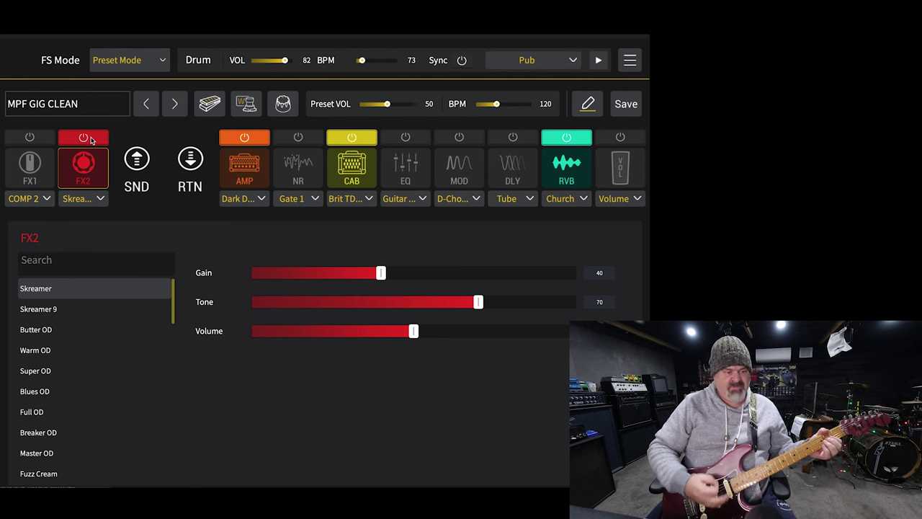
# - Audition Skreamer 9 in FX2, then return to the original Skreamer model
pyautogui.click(56, 309)
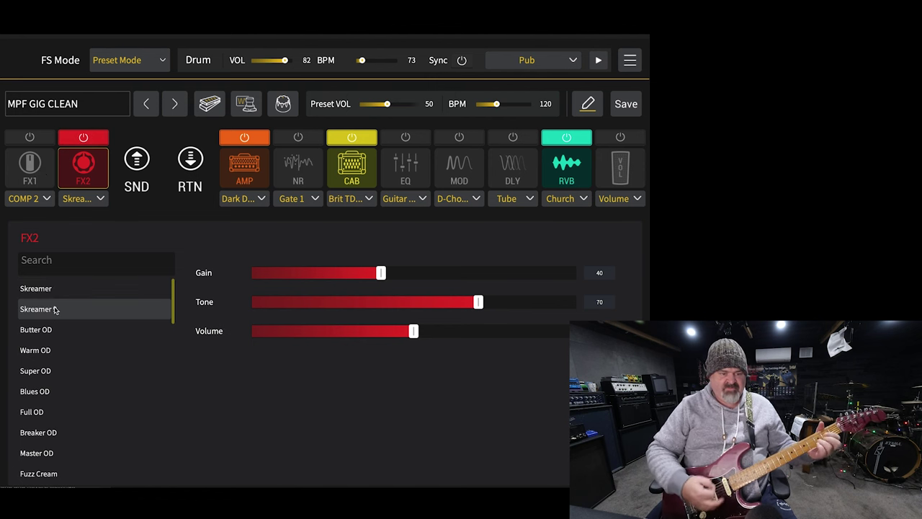
pyautogui.click(66, 289)
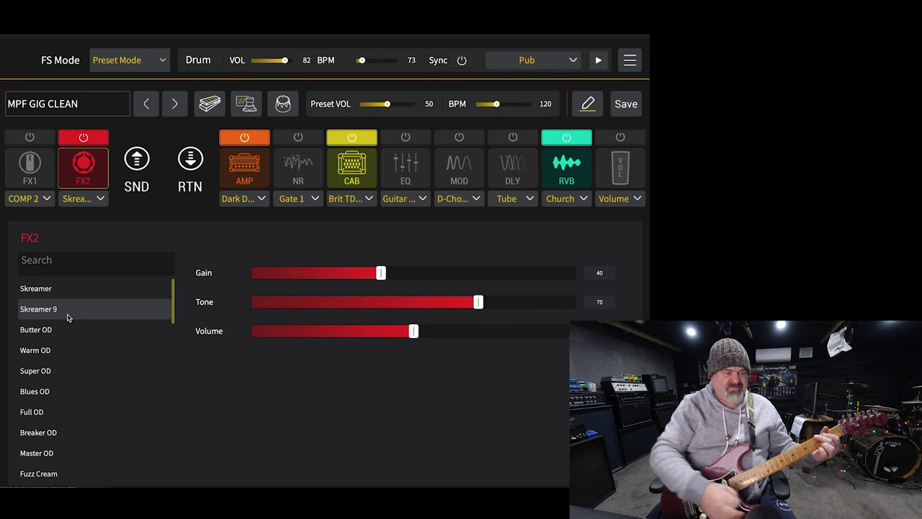
# - Audition Butter OD in FX2 against bypass, then switch to Warm OD
pyautogui.click(68, 332)
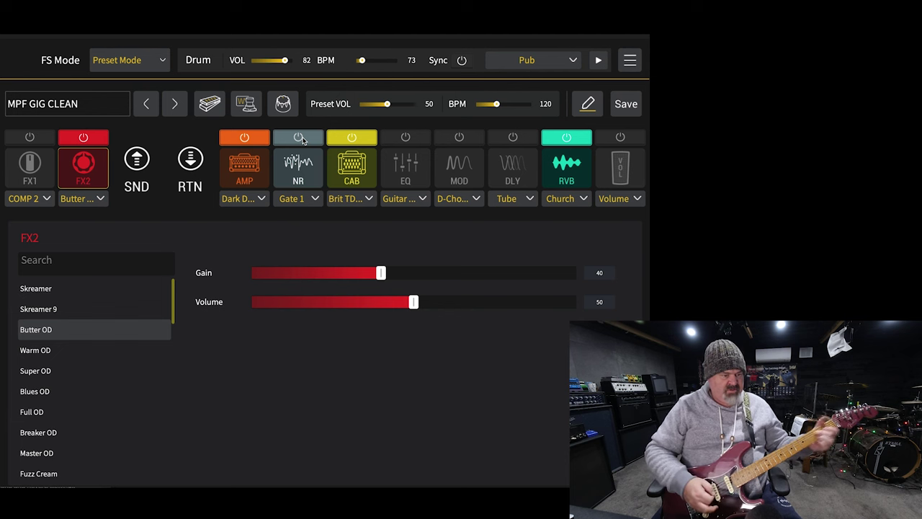
pyautogui.click(299, 138)
pyautogui.click(83, 138)
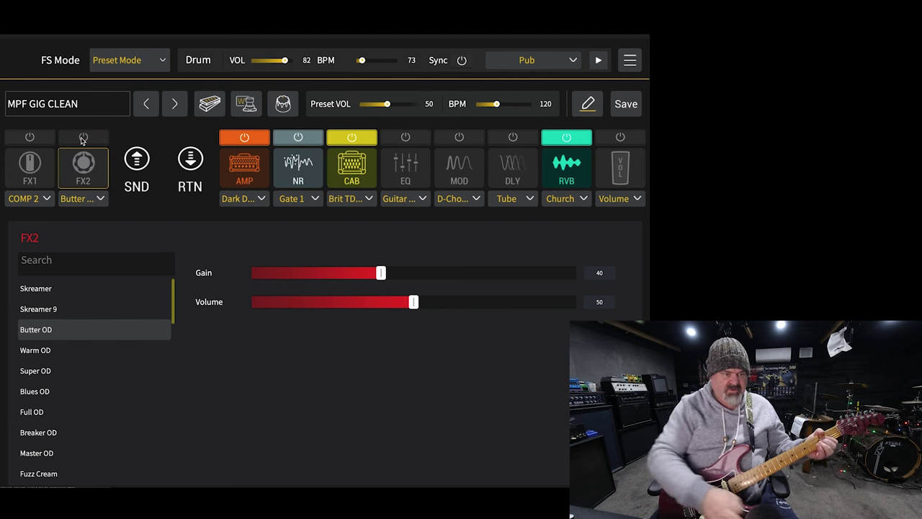
pyautogui.click(83, 137)
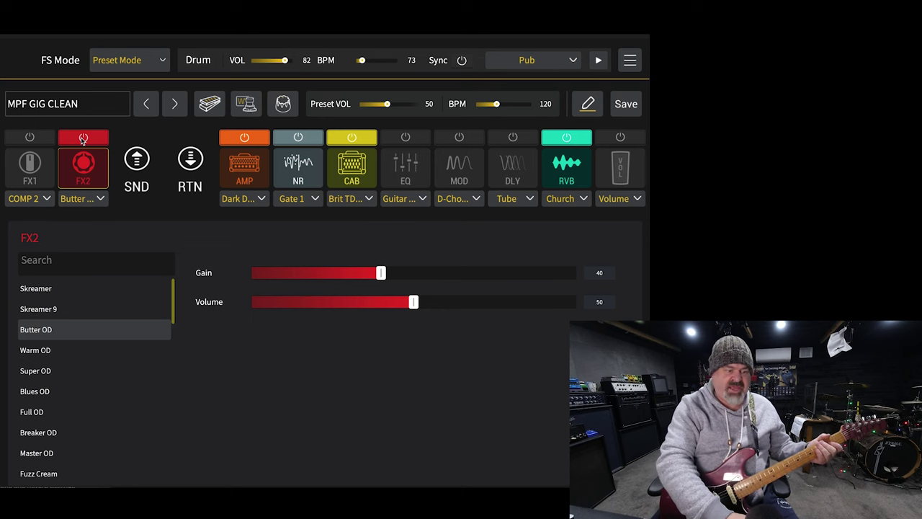
pyautogui.click(52, 351)
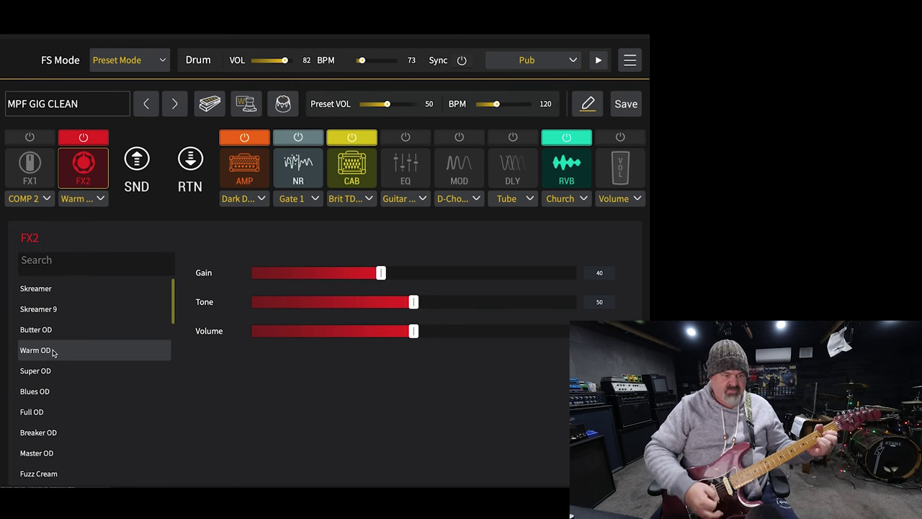
# - Compare Super OD with Warm OD and settle FX2 on Super OD
pyautogui.click(47, 373)
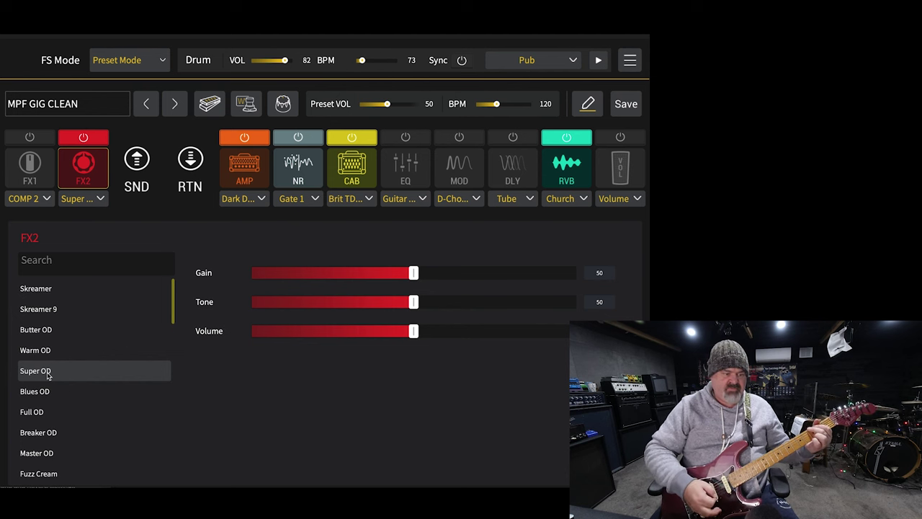
pyautogui.click(48, 352)
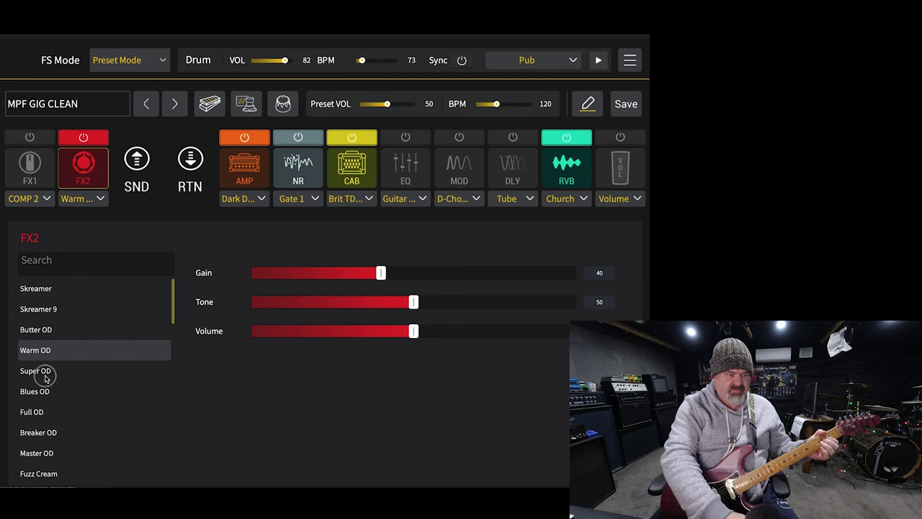
pyautogui.click(46, 375)
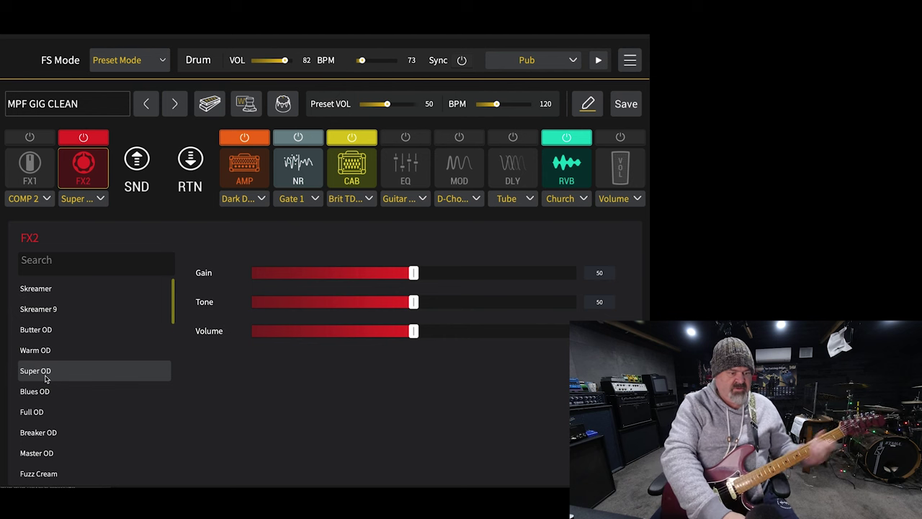
# - Switch the FX2 drive model to Blues OD (Gain 40, Tone 60)
pyautogui.click(38, 396)
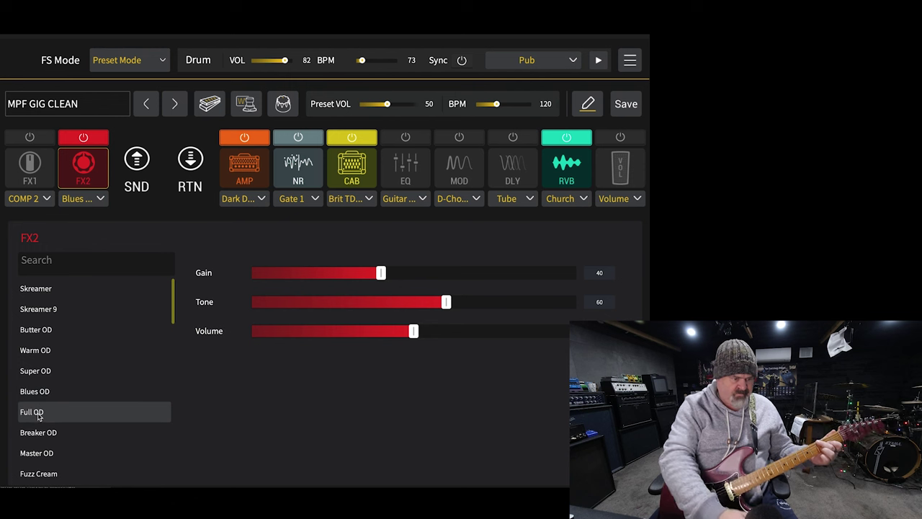
# - Audition Full OD in FX2, then move on to Breaker OD at Gain 60
pyautogui.click(32, 412)
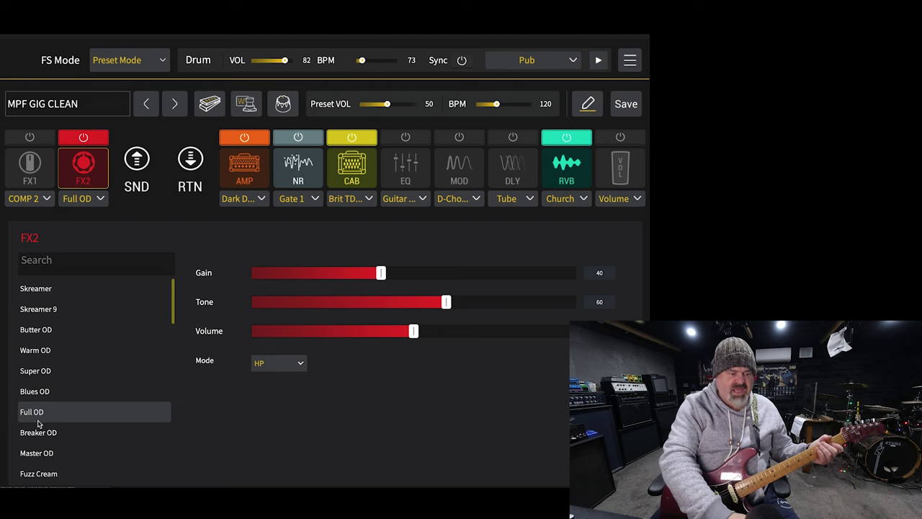
pyautogui.click(38, 432)
pyautogui.scroll(-3, 38, 436)
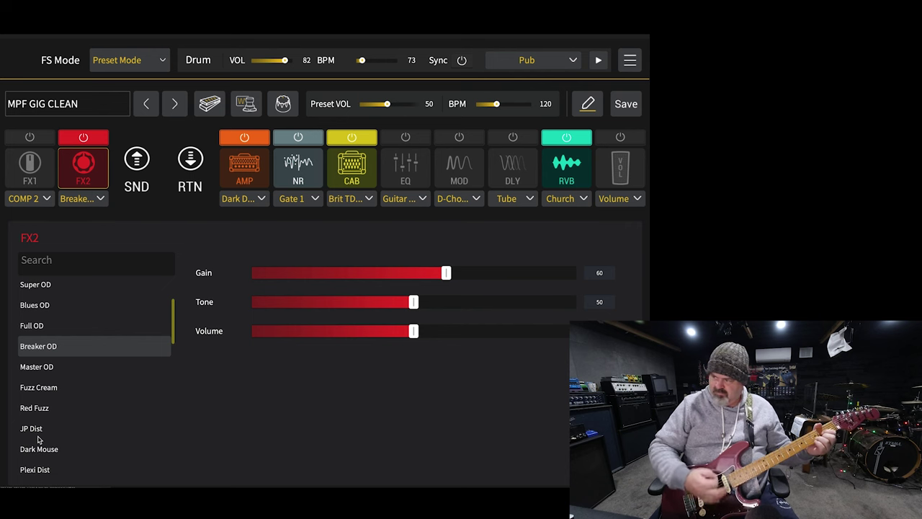
# - Briefly try Master OD, return to Breaker OD and lower its Volume to about 25
pyautogui.click(52, 368)
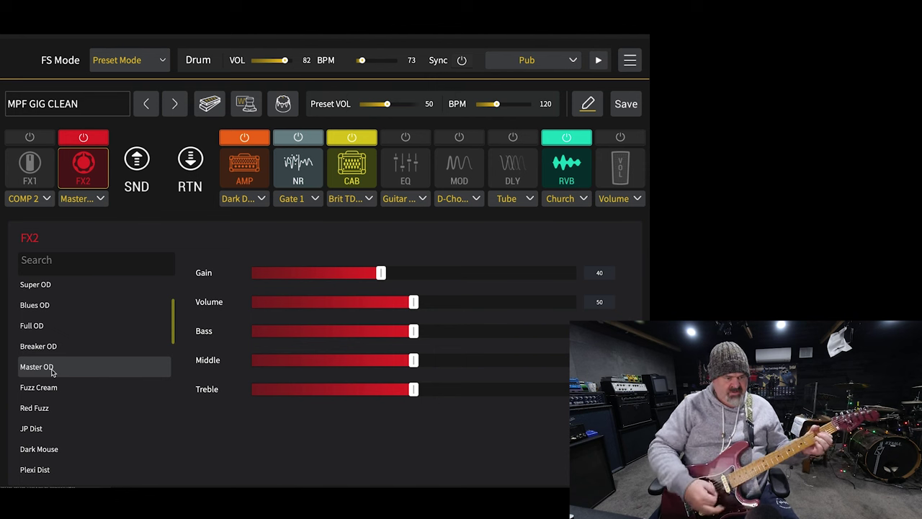
pyautogui.click(54, 353)
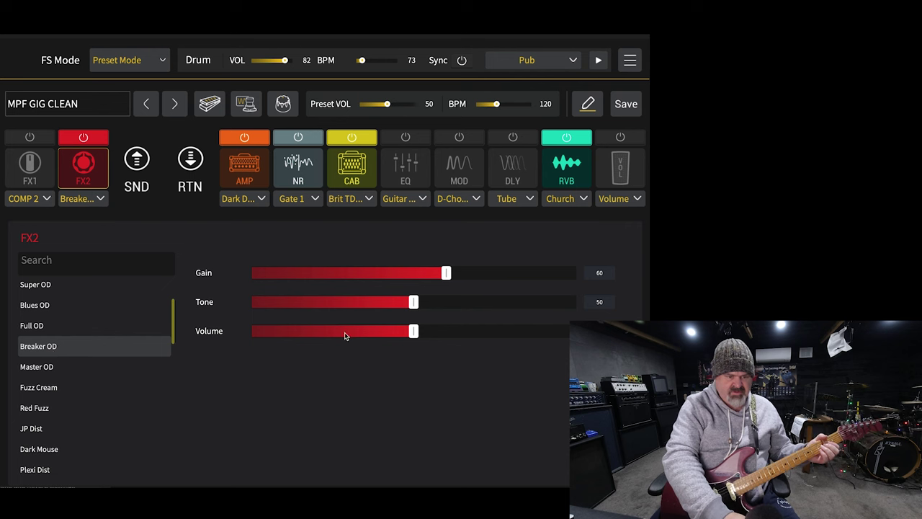
pyautogui.moveTo(346, 338); pyautogui.dragTo(335, 338)
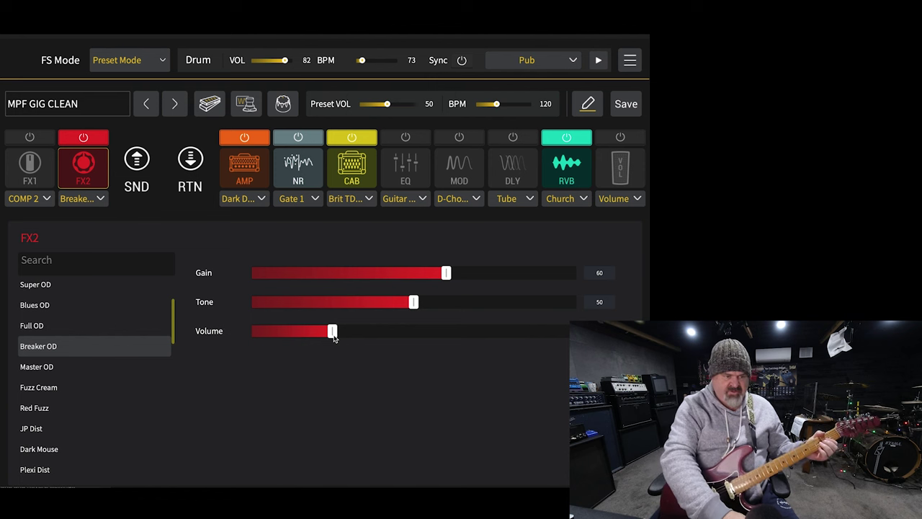
# - Set FX2 to Master OD with Gain 36 and A/B it against bypass
pyautogui.click(75, 377)
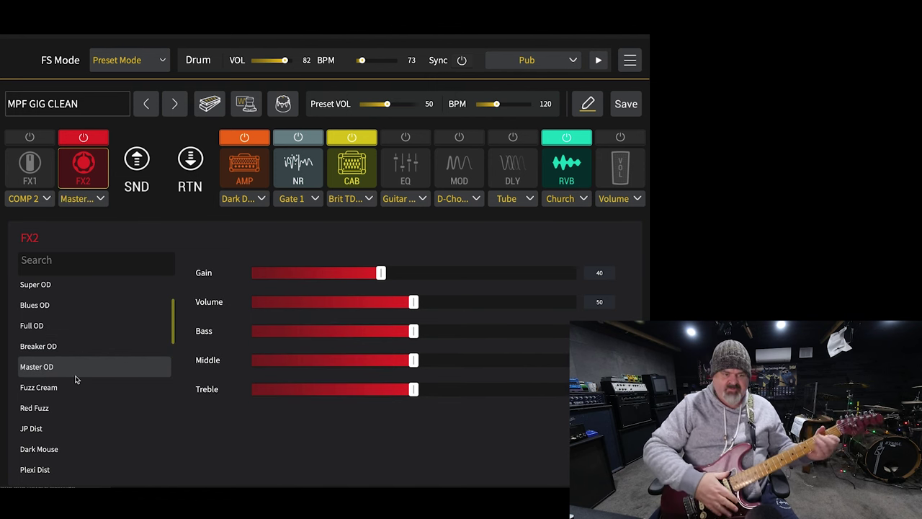
pyautogui.moveTo(381, 275); pyautogui.dragTo(502, 279)
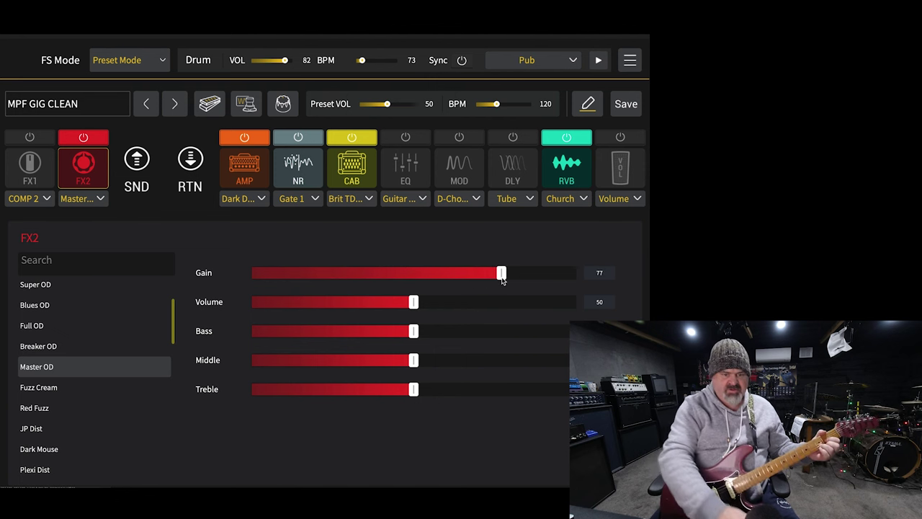
pyautogui.moveTo(501, 277); pyautogui.dragTo(368, 287)
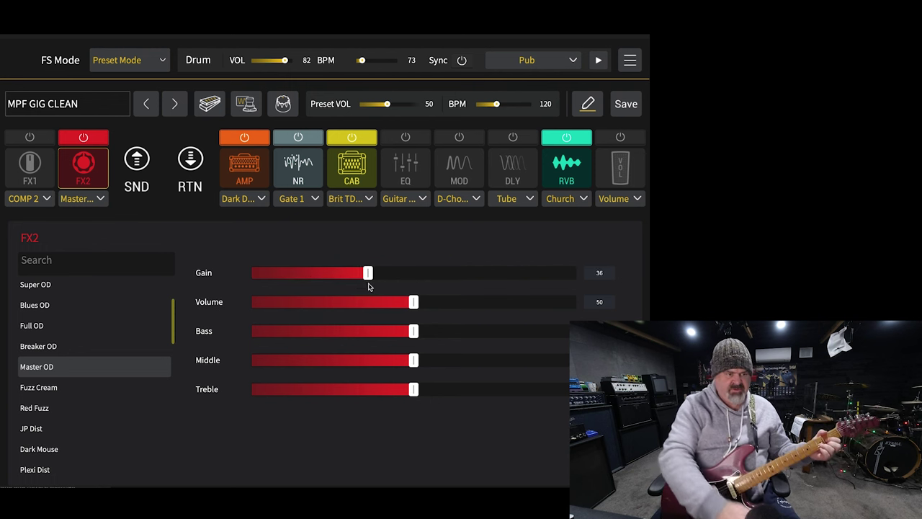
pyautogui.click(72, 141)
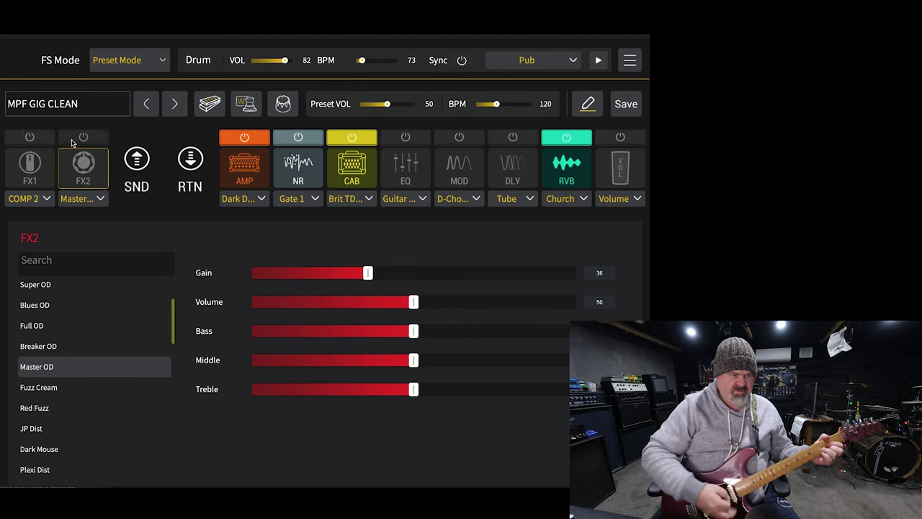
pyautogui.click(72, 141)
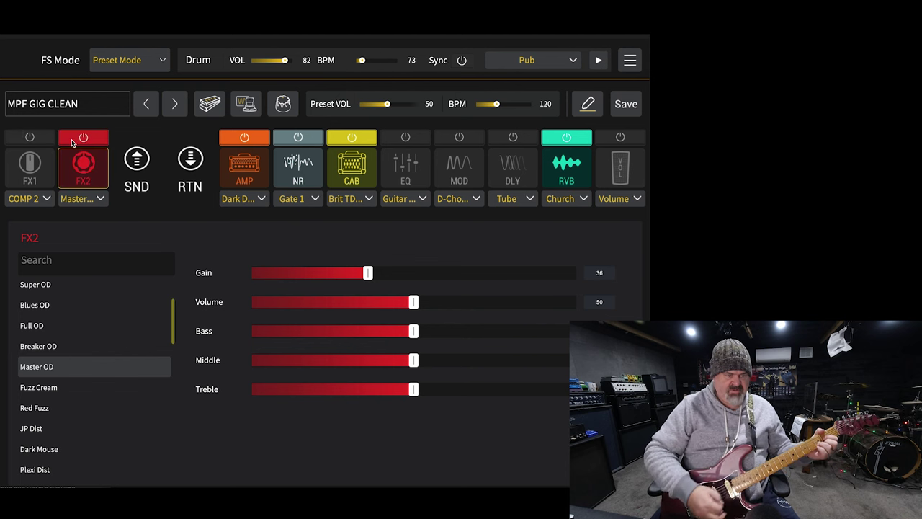
# - Switch FX2 to Fuzz Cream, lower its Volume, and set Sustain 90 and Tone 100
pyautogui.click(58, 390)
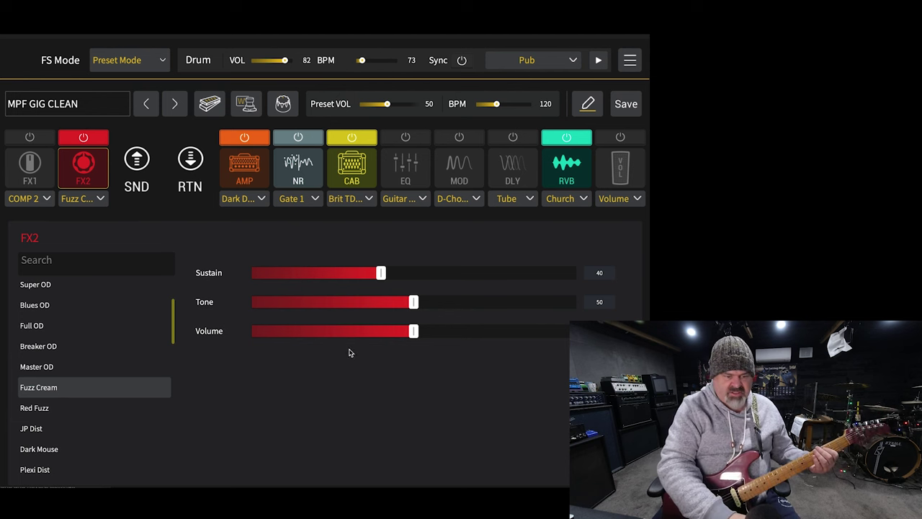
pyautogui.moveTo(382, 333); pyautogui.dragTo(293, 332)
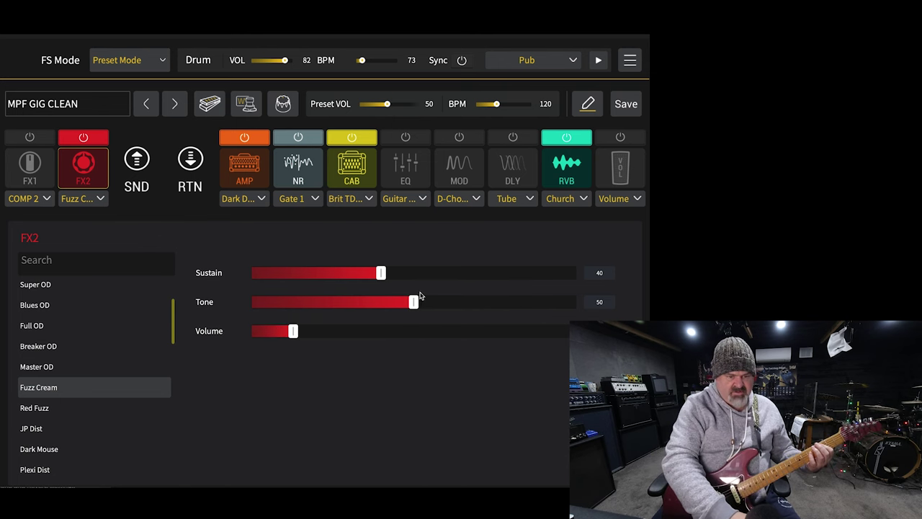
pyautogui.moveTo(414, 302); pyautogui.dragTo(487, 306)
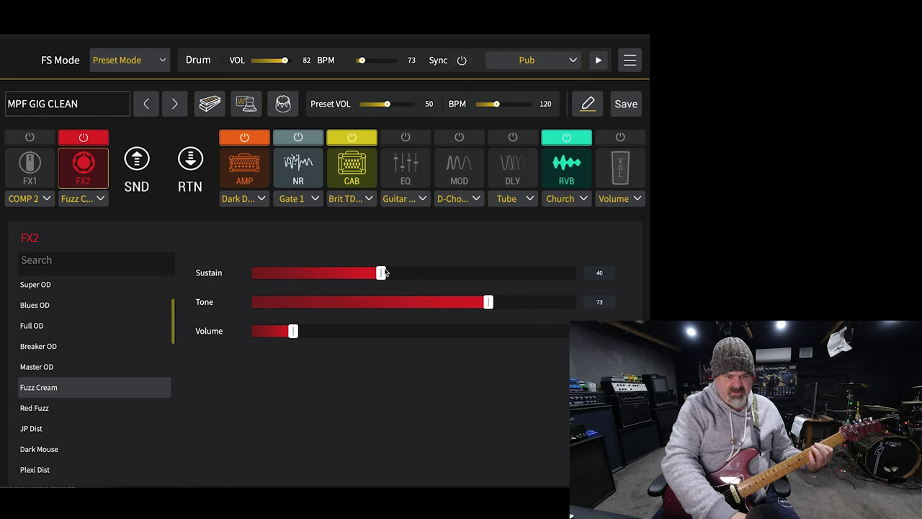
pyautogui.moveTo(381, 273)
pyautogui.mouseDown()
pyautogui.moveTo(576, 280)
pyautogui.moveTo(543, 284)
pyautogui.mouseUp()
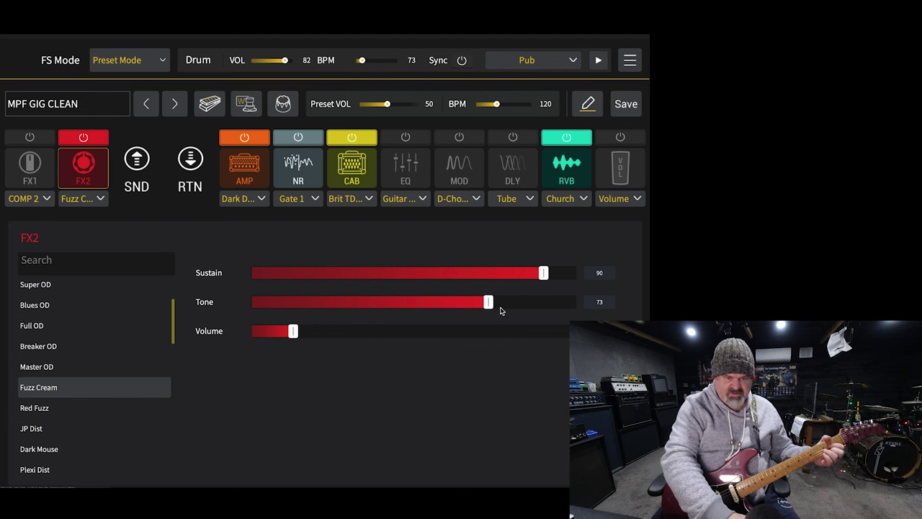
pyautogui.moveTo(490, 303); pyautogui.dragTo(616, 308)
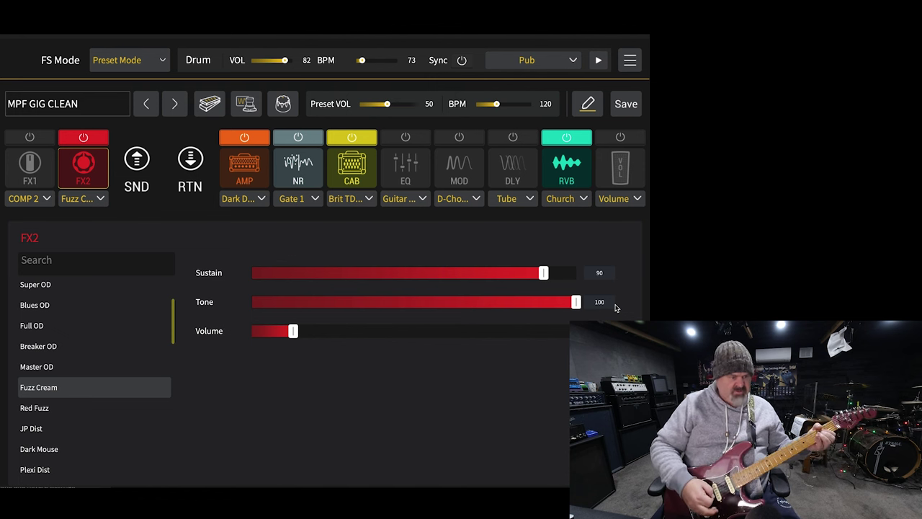
# - Load Red Fuzz into FX2 at Fuzz 93 and Volume 18, toggling the delay on and back off
pyautogui.click(59, 412)
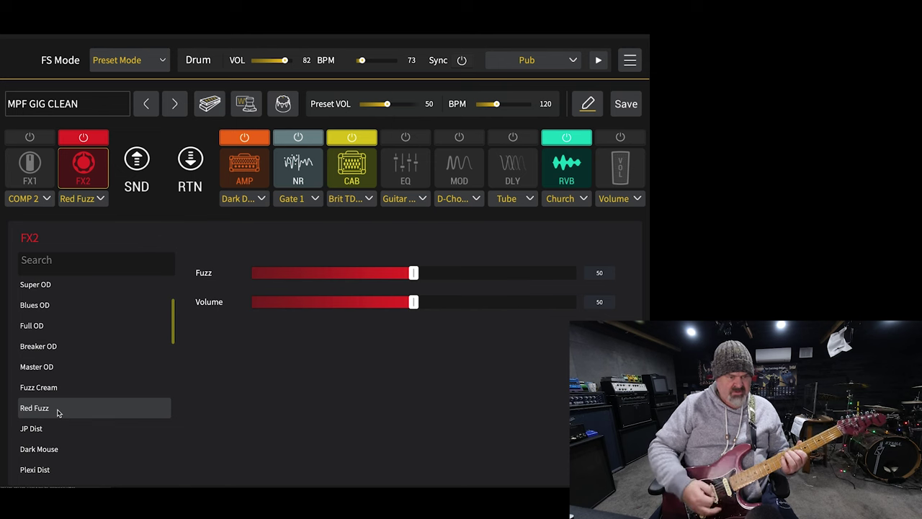
pyautogui.click(333, 303)
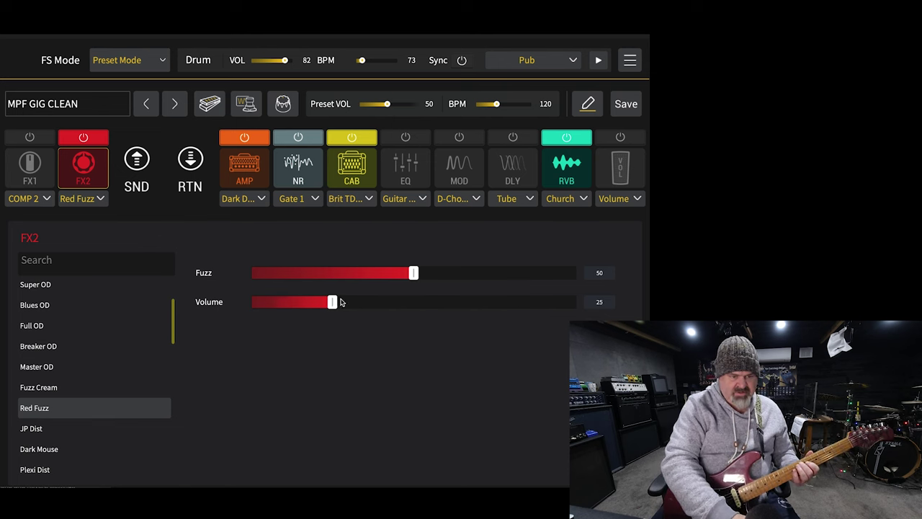
pyautogui.moveTo(541, 278); pyautogui.dragTo(553, 278)
pyautogui.moveTo(332, 302); pyautogui.dragTo(310, 303)
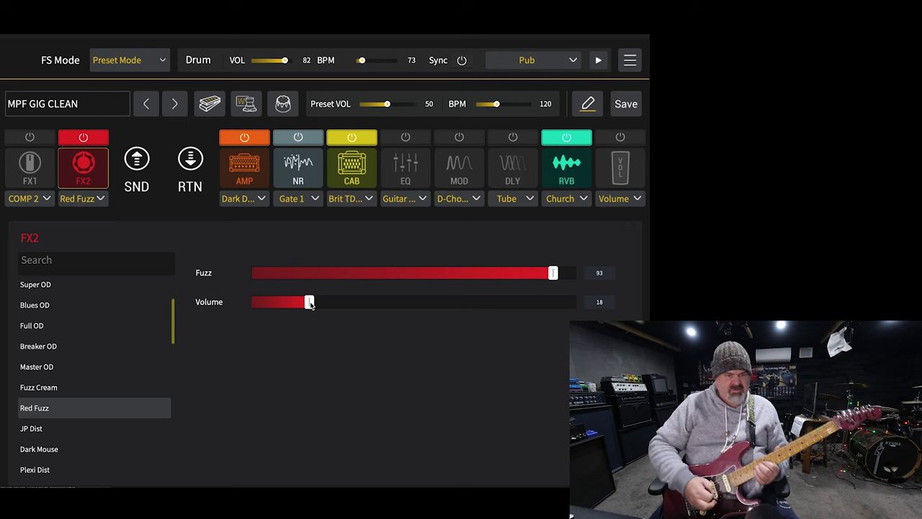
pyautogui.click(513, 143)
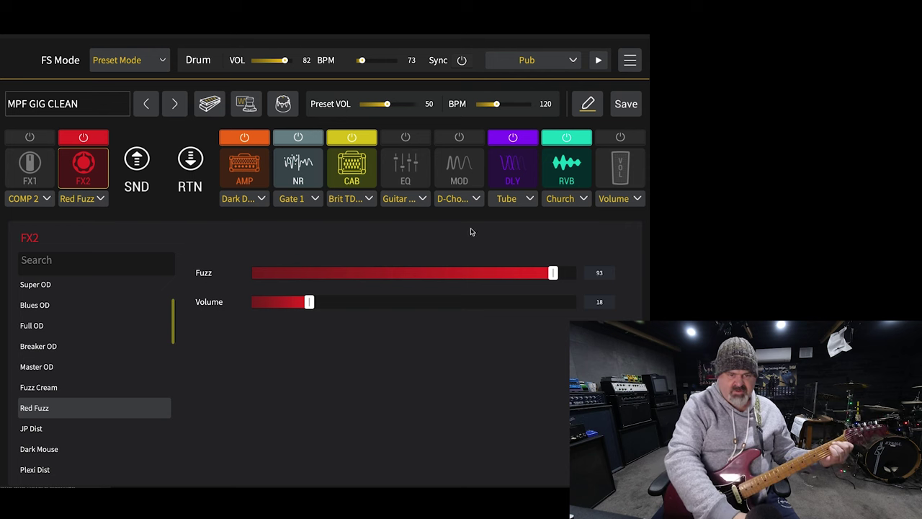
pyautogui.click(512, 141)
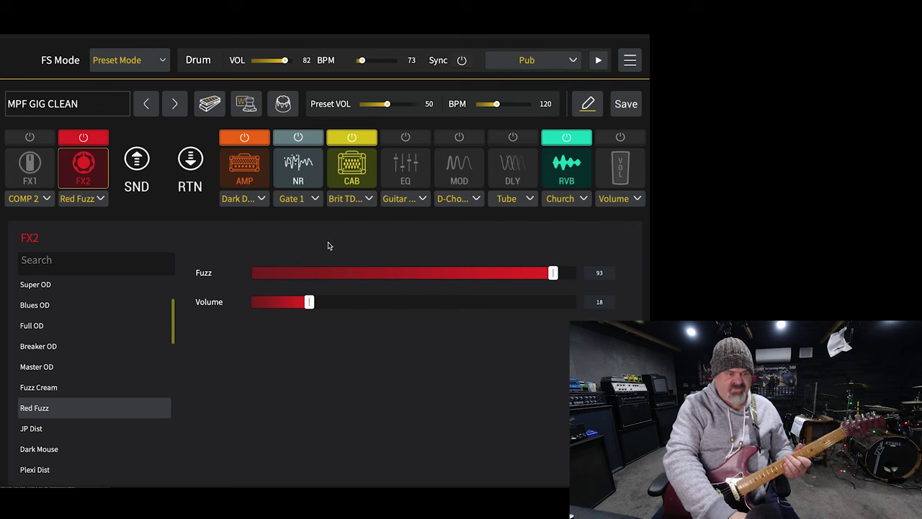
# - Select the JP Dist model for FX2, which starts at Gain 50 and Tone 50
pyautogui.click(56, 431)
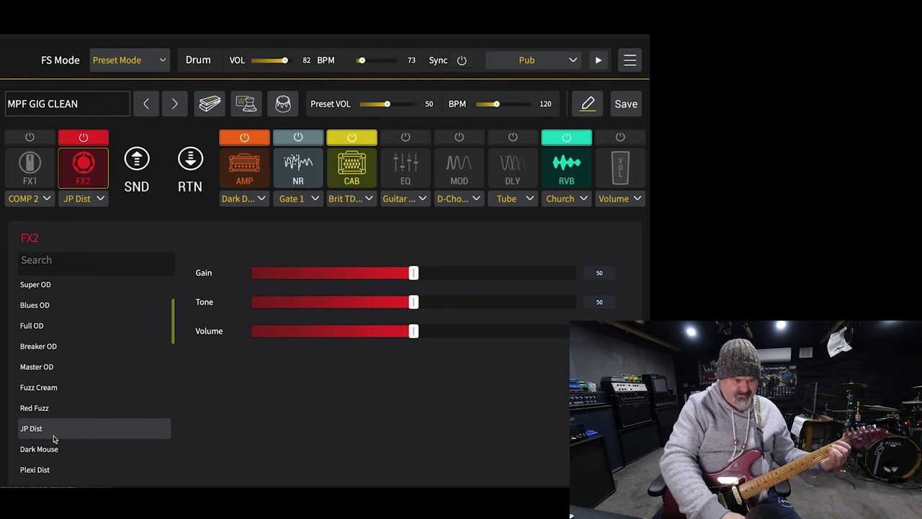
# - Switch FX2 to Dark Mouse with Filter at 83, then scroll the model list down
pyautogui.click(52, 449)
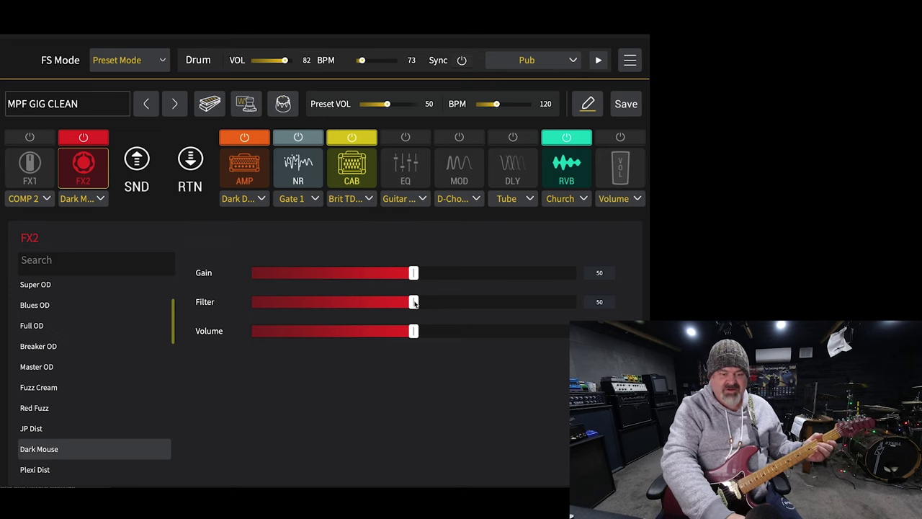
pyautogui.moveTo(414, 303)
pyautogui.mouseDown()
pyautogui.moveTo(312, 302)
pyautogui.moveTo(264, 309)
pyautogui.moveTo(260, 319)
pyautogui.moveTo(260, 310)
pyautogui.moveTo(603, 310)
pyautogui.moveTo(603, 320)
pyautogui.moveTo(497, 298)
pyautogui.moveTo(412, 311)
pyautogui.moveTo(411, 302)
pyautogui.moveTo(324, 305)
pyautogui.moveTo(326, 312)
pyautogui.mouseUp()
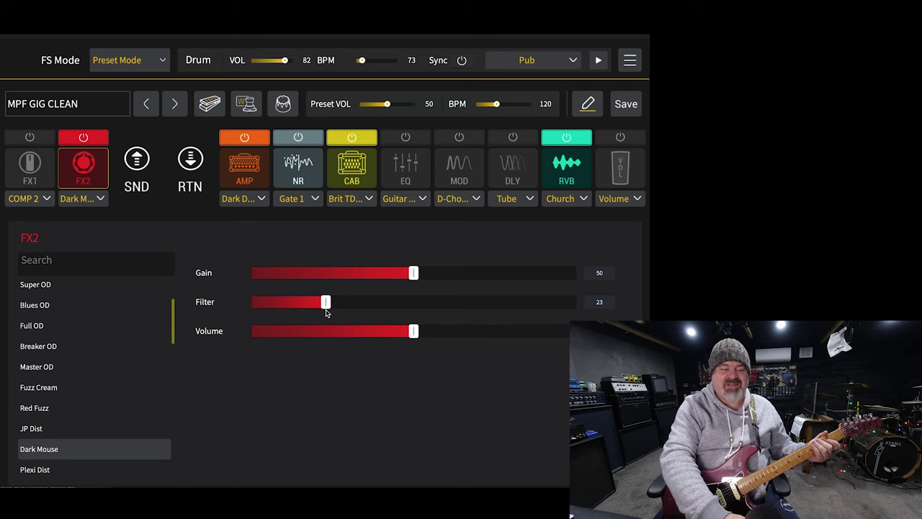
pyautogui.moveTo(323, 300)
pyautogui.mouseDown()
pyautogui.moveTo(507, 295)
pyautogui.moveTo(523, 302)
pyautogui.mouseUp()
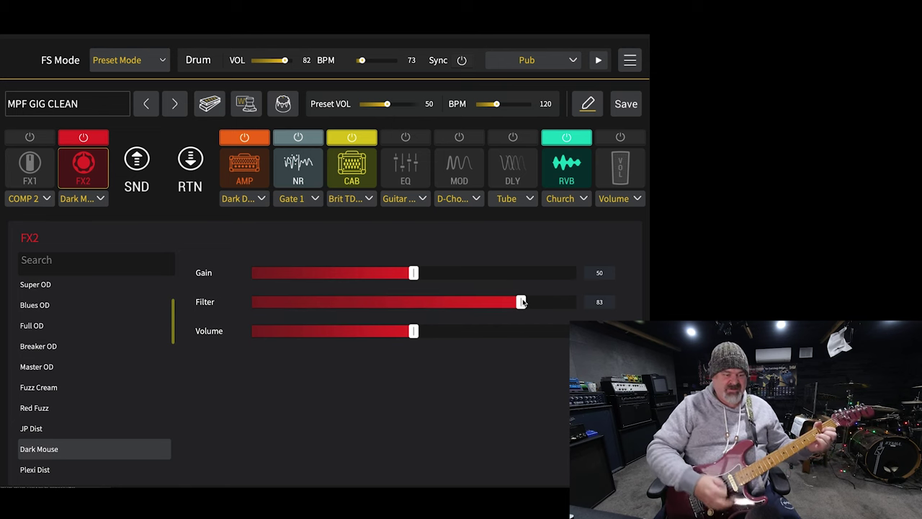
pyautogui.scroll(-3, 123, 362)
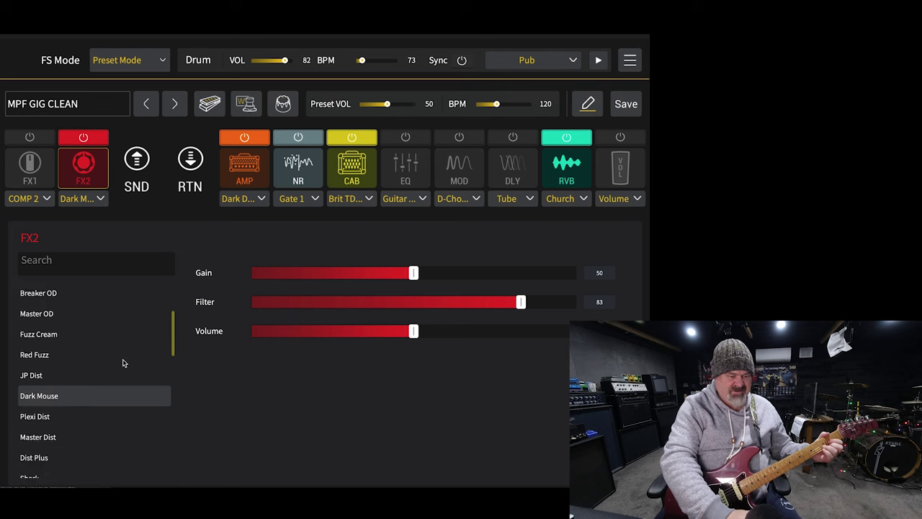
pyautogui.scroll(-2, 124, 362)
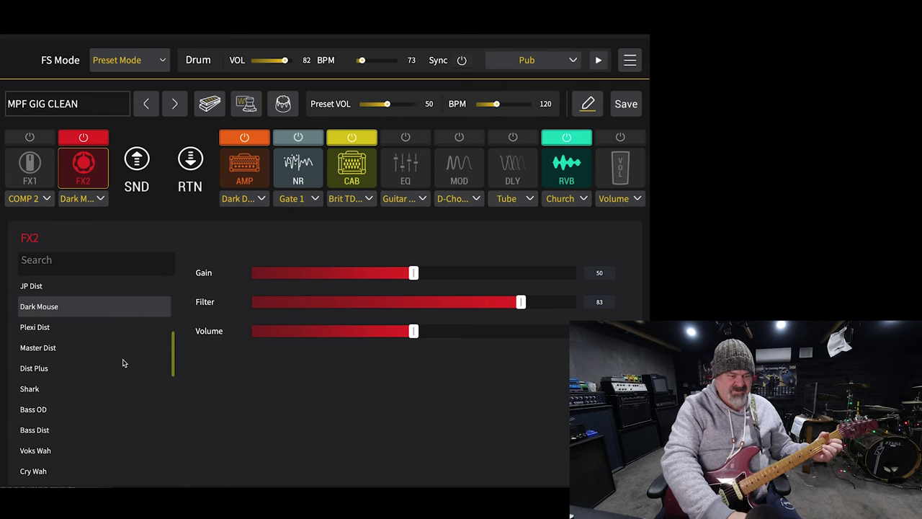
pyautogui.click(64, 331)
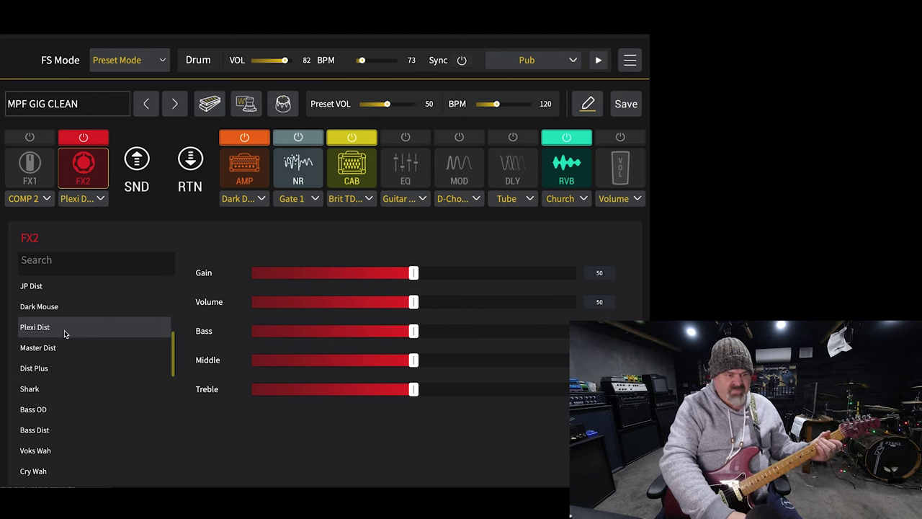
# - Try Master Dist at Volume 28 and Gain 84, then switch FX2 to Dist Plus
pyautogui.click(61, 350)
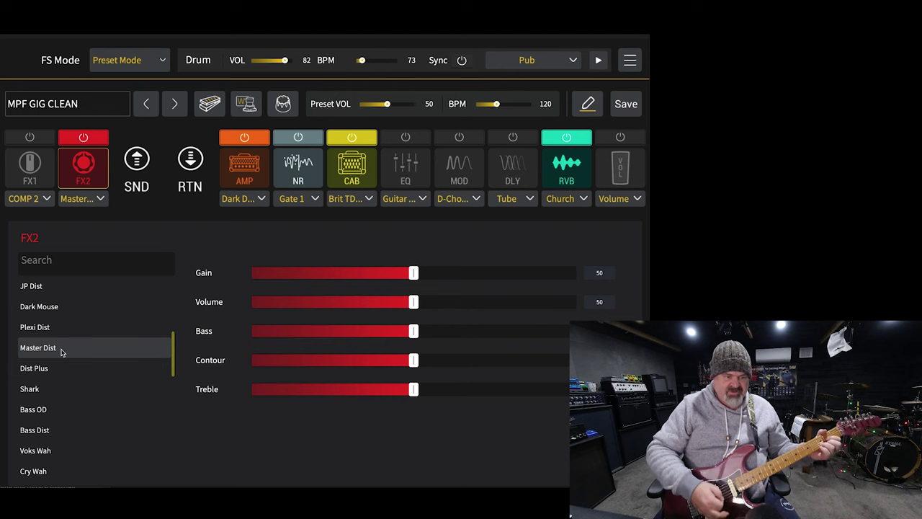
pyautogui.moveTo(393, 274); pyautogui.dragTo(322, 275)
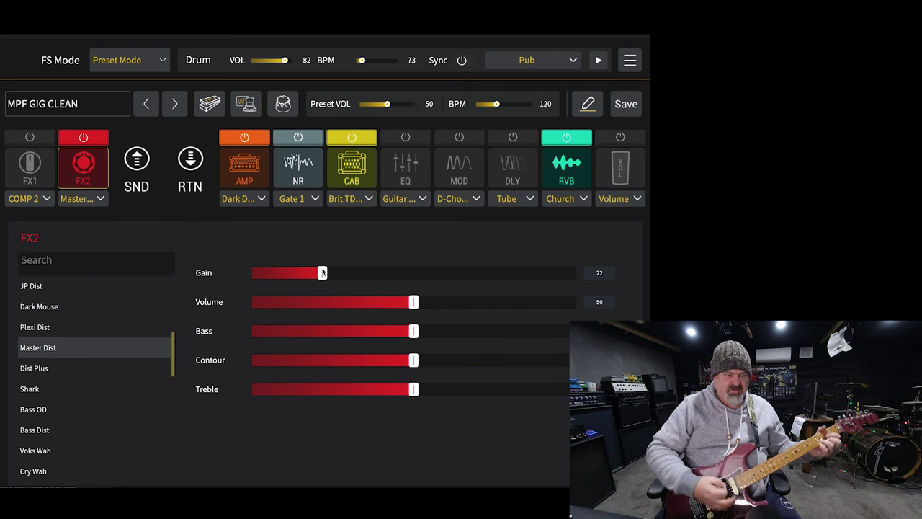
pyautogui.click(341, 301)
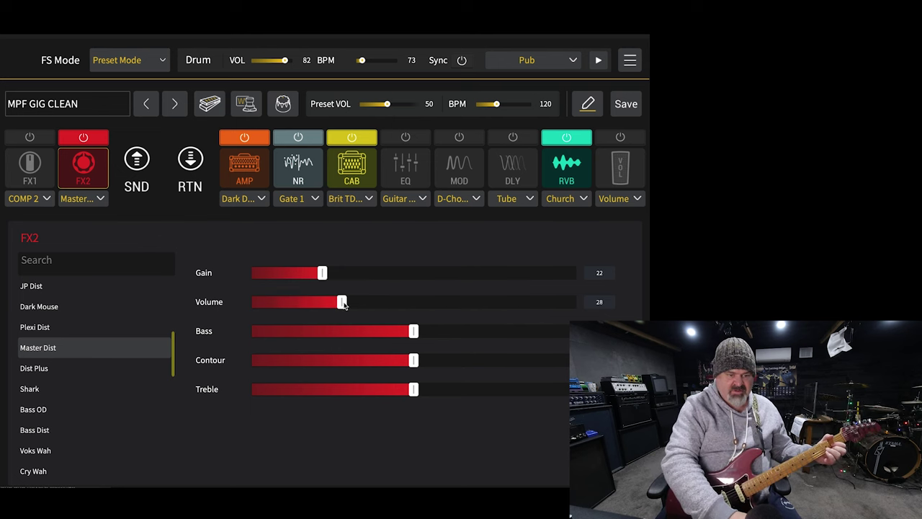
pyautogui.moveTo(532, 278); pyautogui.dragTo(545, 279)
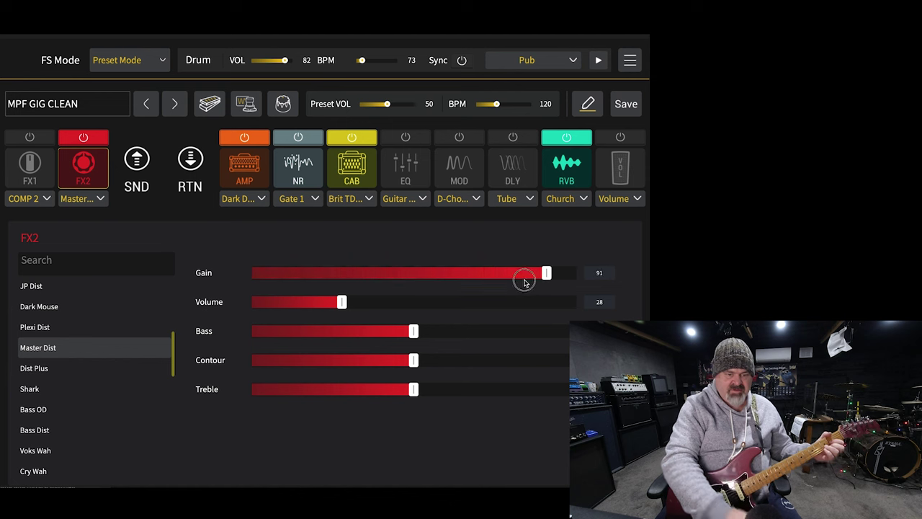
pyautogui.click(524, 283)
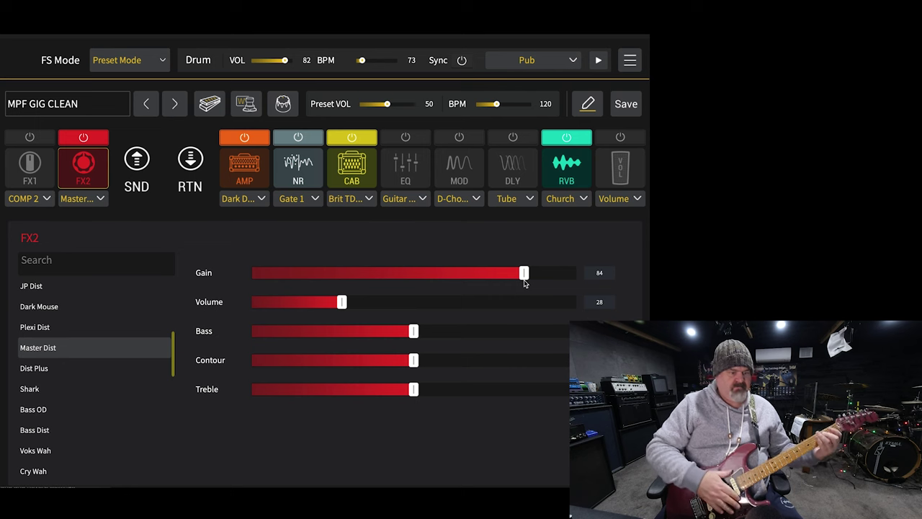
pyautogui.click(61, 374)
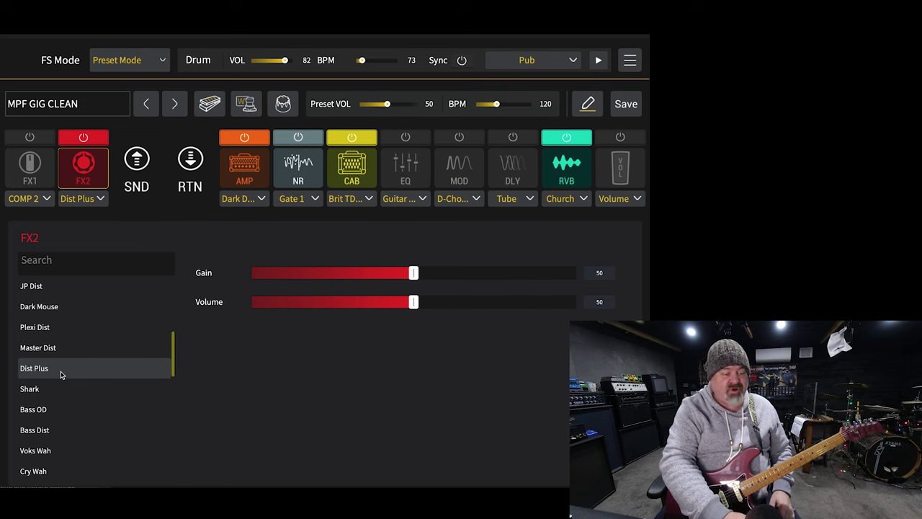
# - Replace Dist Plus with the Shark model in FX2, at Gain 50 and Tone 50
pyautogui.click(57, 391)
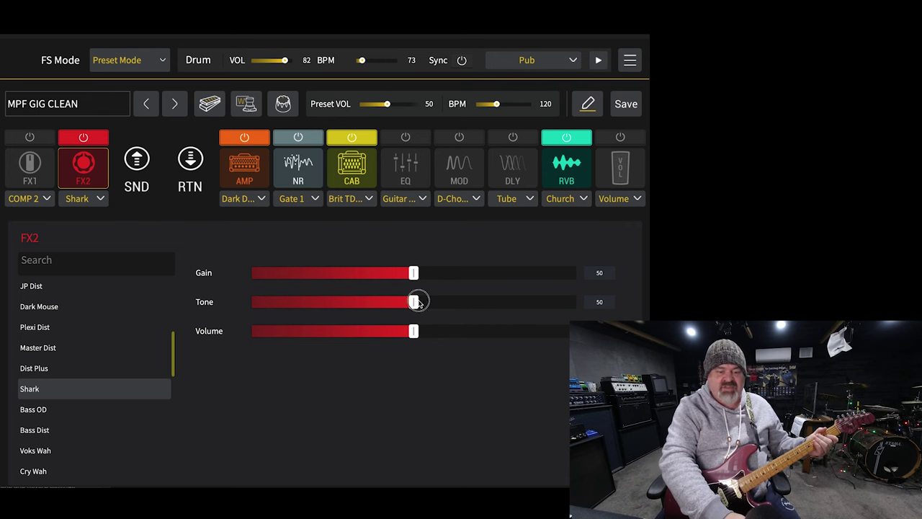
# - Set the Shark drive to Tone about 81 and Gain 21, with Volume lowered
pyautogui.moveTo(425, 302); pyautogui.dragTo(497, 305)
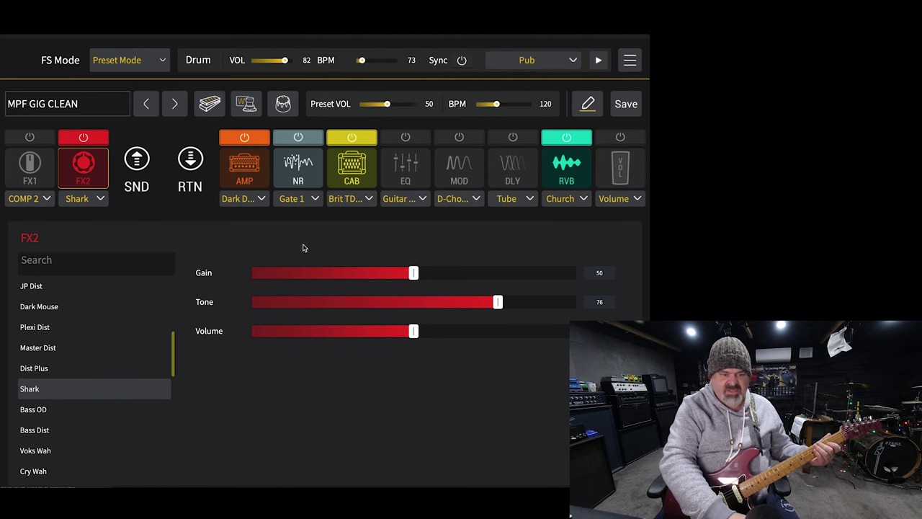
pyautogui.moveTo(339, 275); pyautogui.dragTo(319, 277)
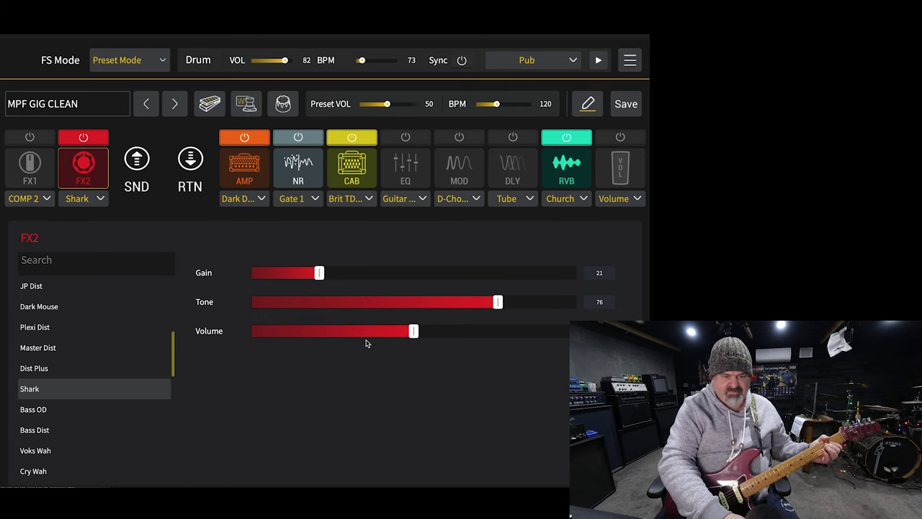
pyautogui.moveTo(358, 329); pyautogui.dragTo(347, 330)
pyautogui.moveTo(497, 297); pyautogui.dragTo(512, 302)
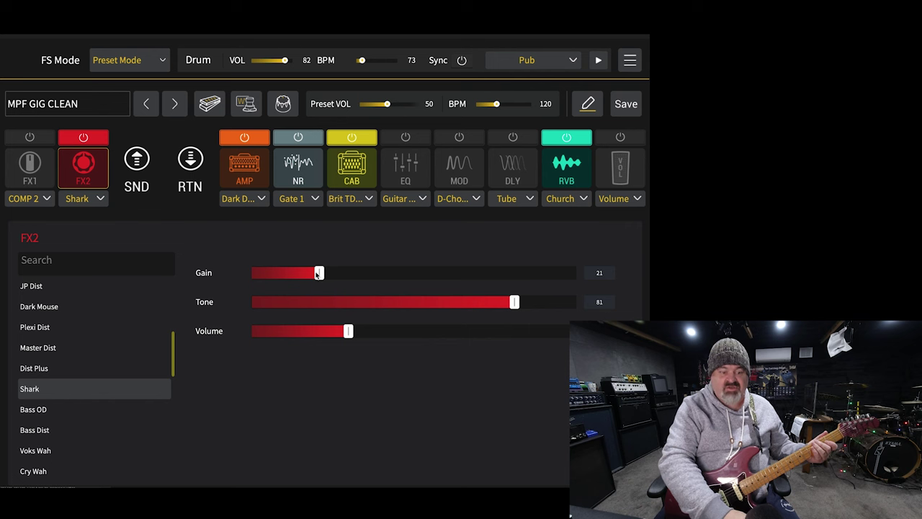
# - Trim Shark Gain to 12, max Tone at 100, and nudge Volume slightly up
pyautogui.moveTo(319, 274); pyautogui.dragTo(491, 279)
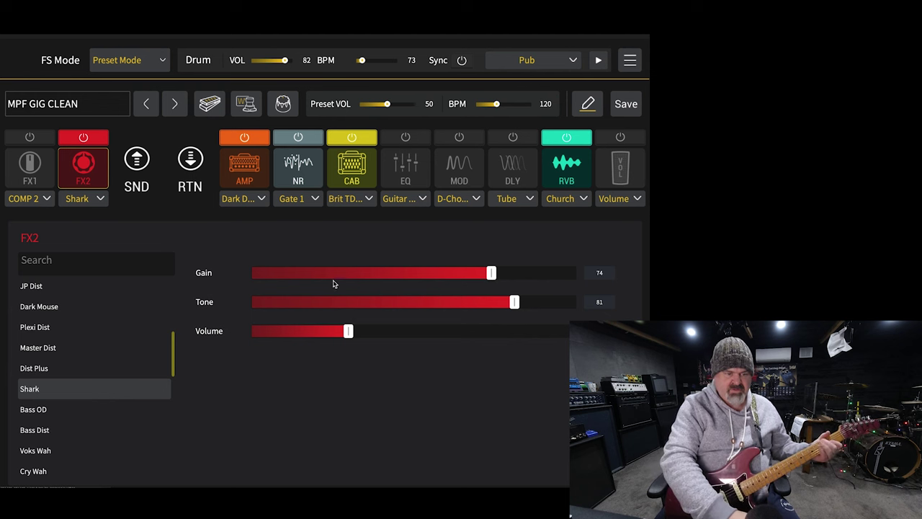
pyautogui.click(290, 272)
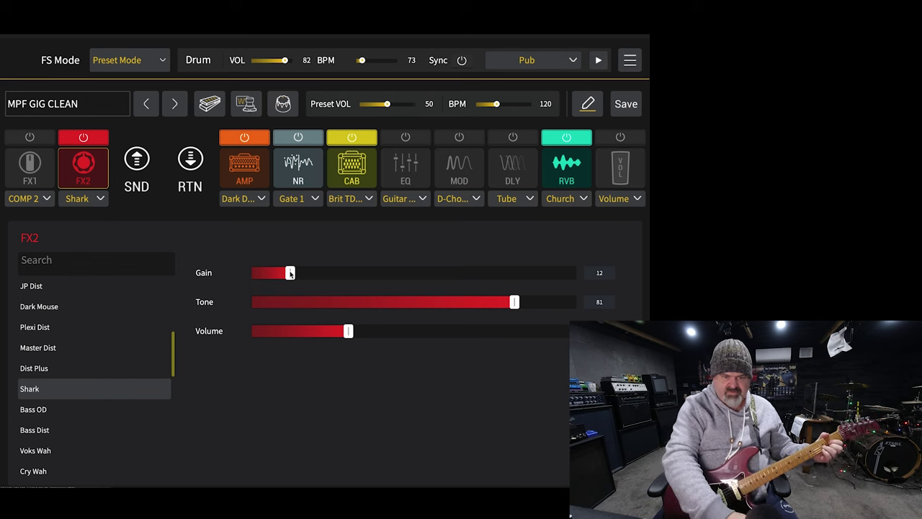
pyautogui.click(562, 302)
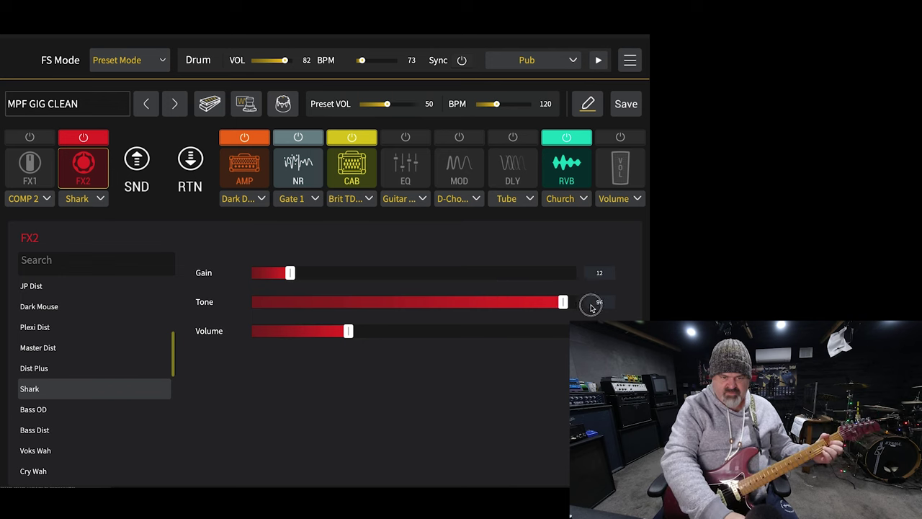
pyautogui.click(591, 306)
pyautogui.moveTo(351, 331); pyautogui.dragTo(362, 333)
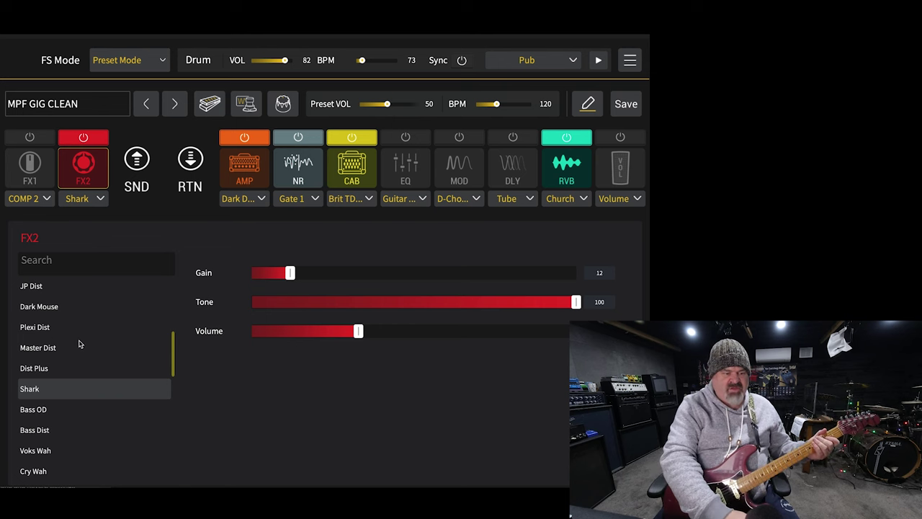
# - Scroll back up the FX2 list and load Master OD at Gain 40 and Volume 50
pyautogui.scroll(3, 80, 344)
pyautogui.scroll(3, 80, 344)
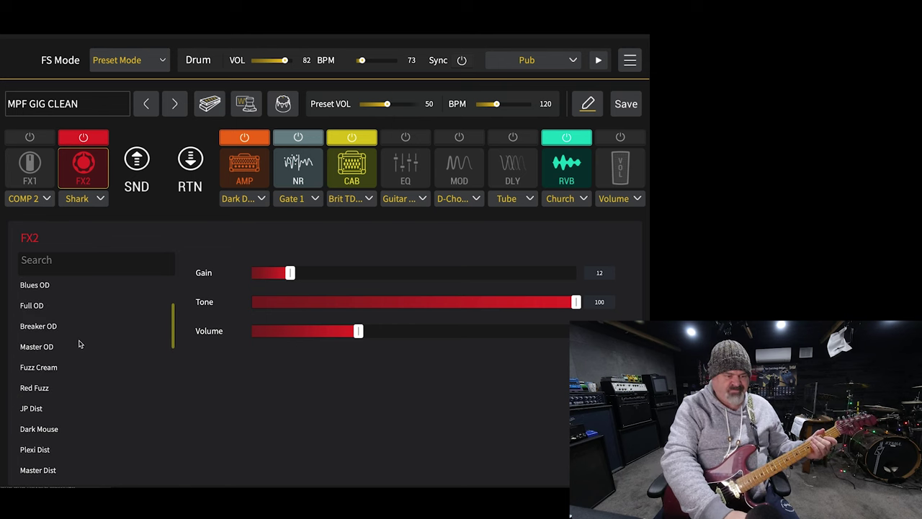
pyautogui.scroll(1, 80, 345)
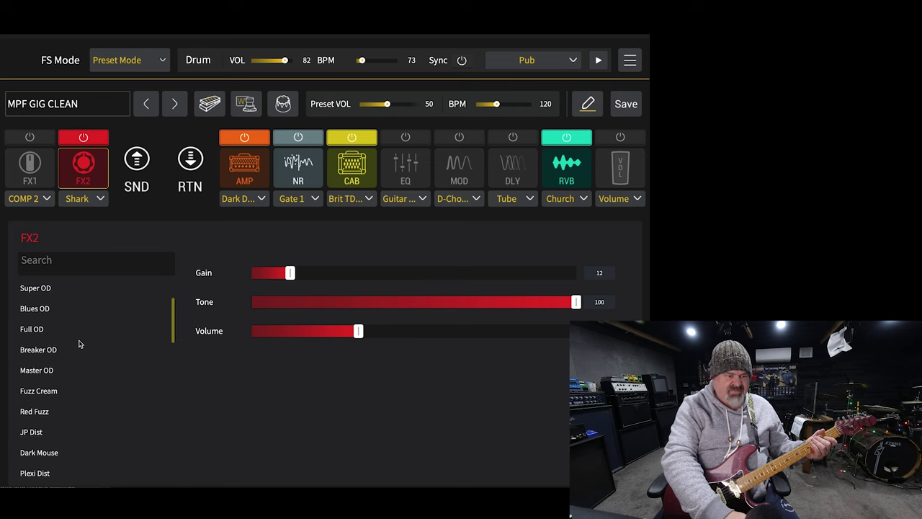
pyautogui.click(56, 373)
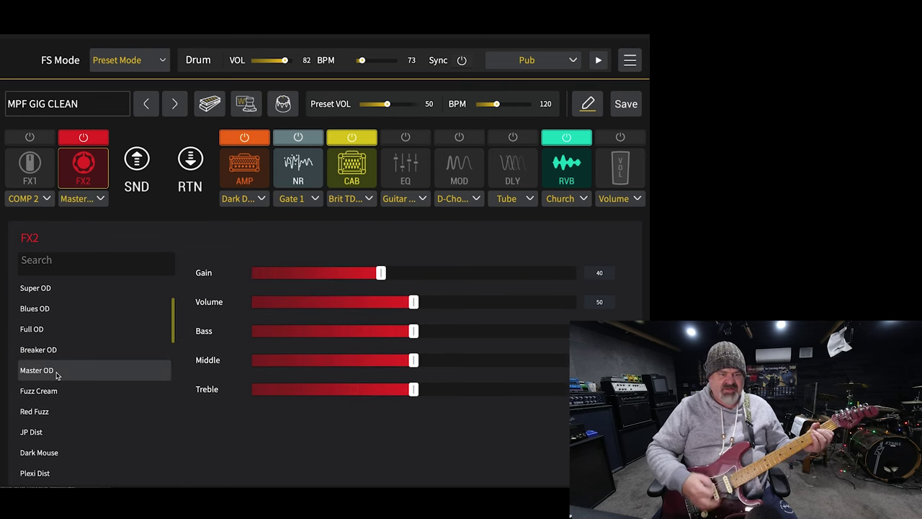